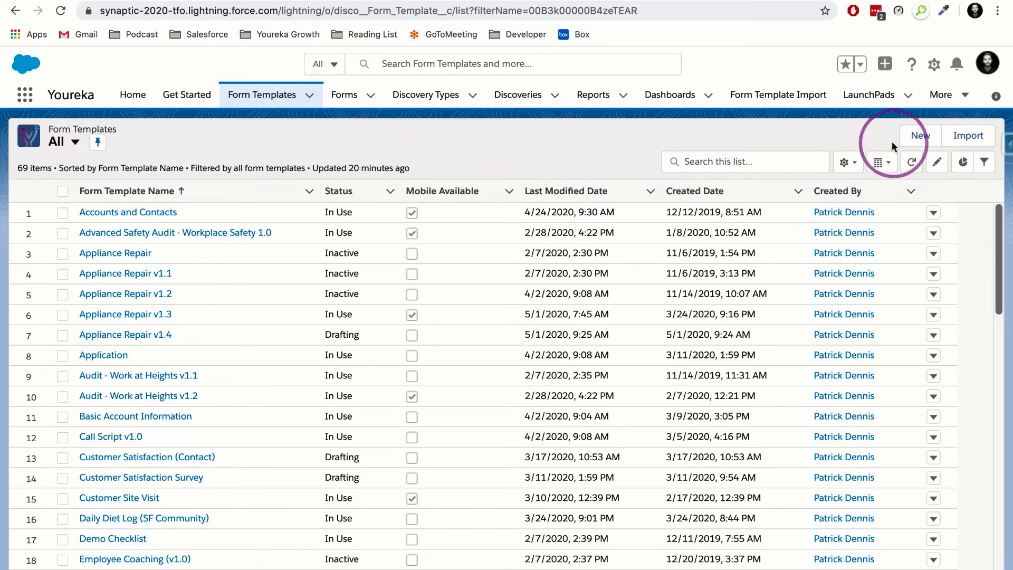
Create a new standard form template named "Account Form".
left_click(924, 138)
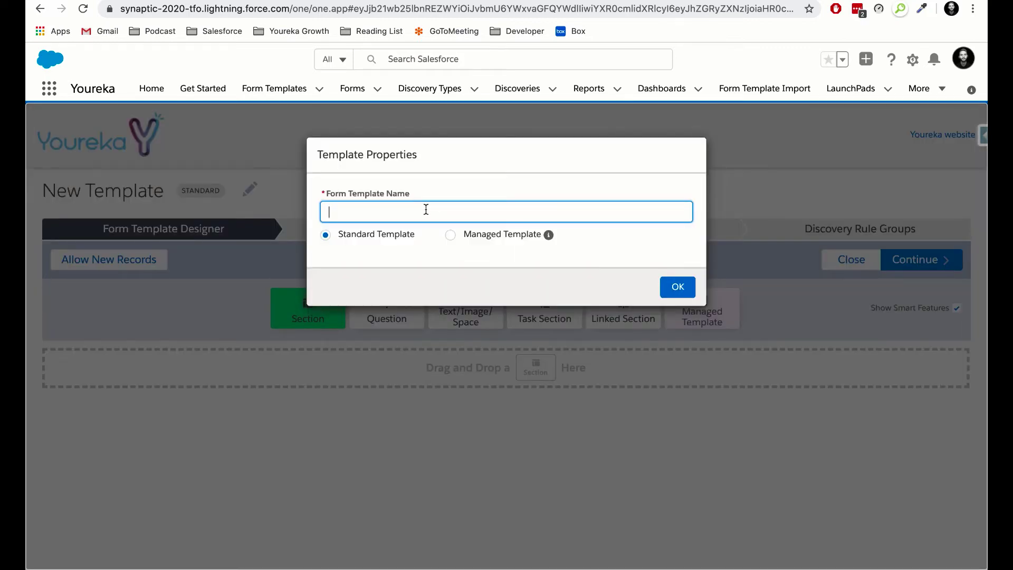
type("Account Form")
left_click(675, 287)
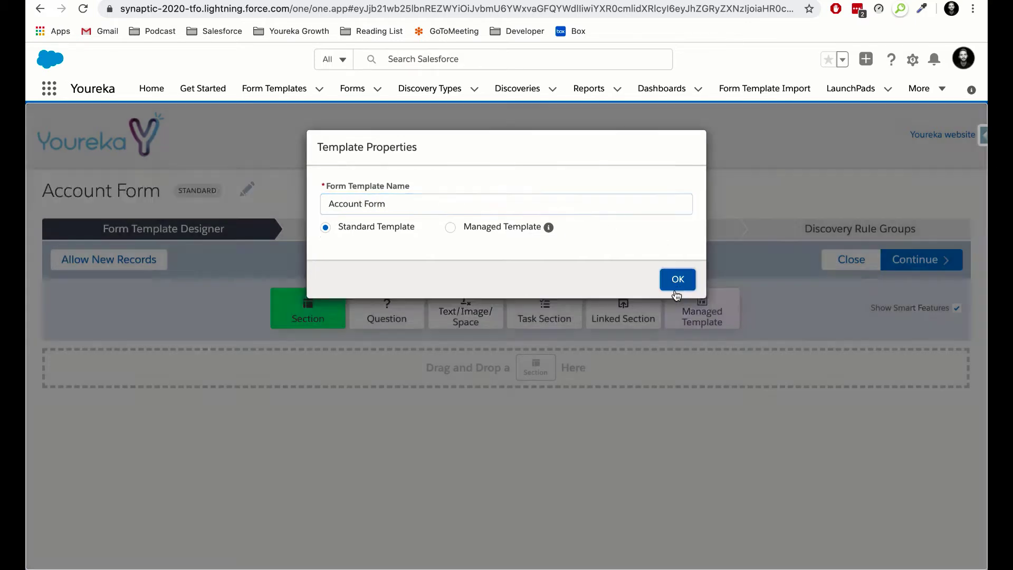
Add a single-column section named "Account Information" to the Account Form template.
scroll(478, 411, "down", 2)
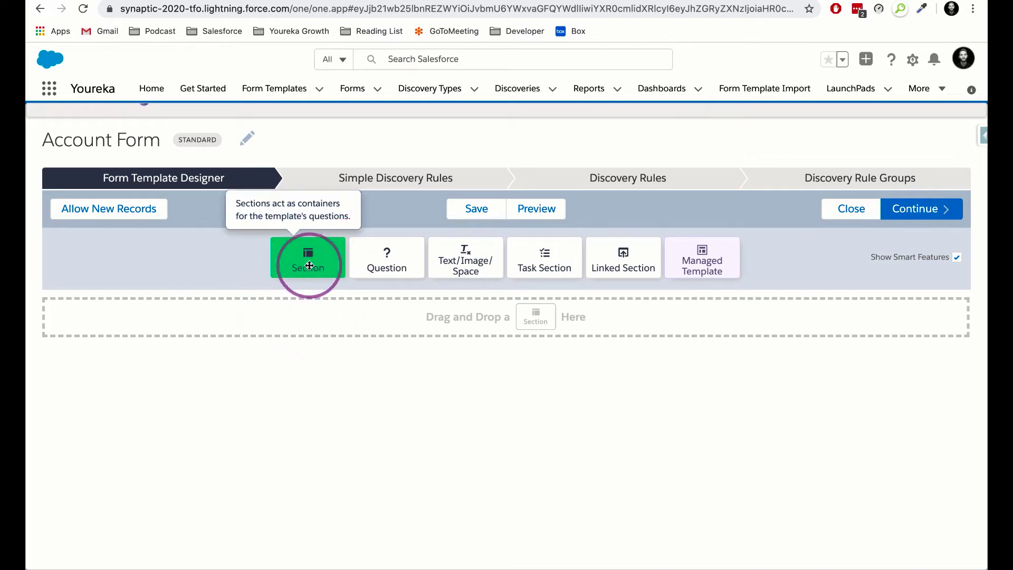
left_click_drag(309, 265, 273, 338)
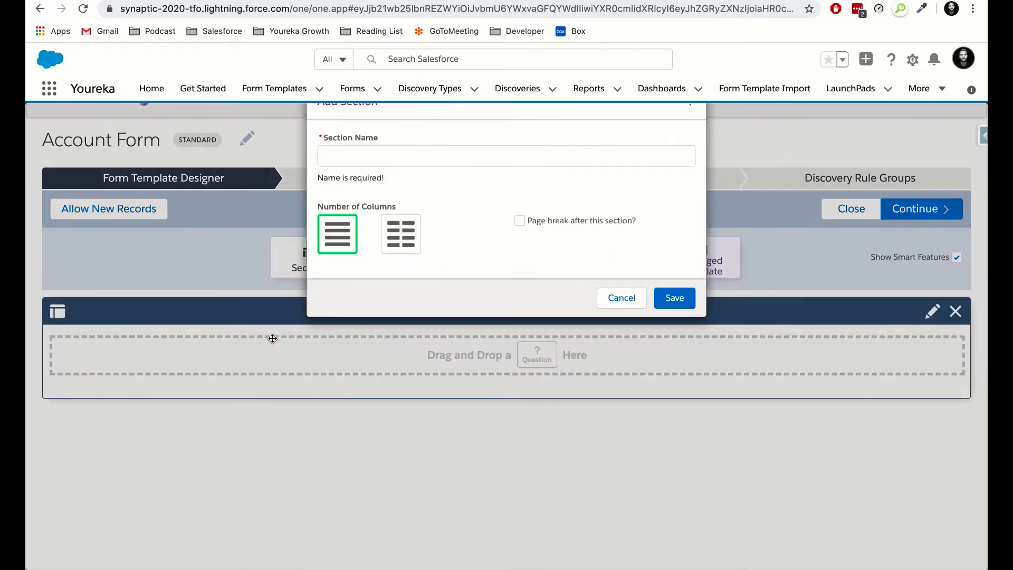
type("Account")
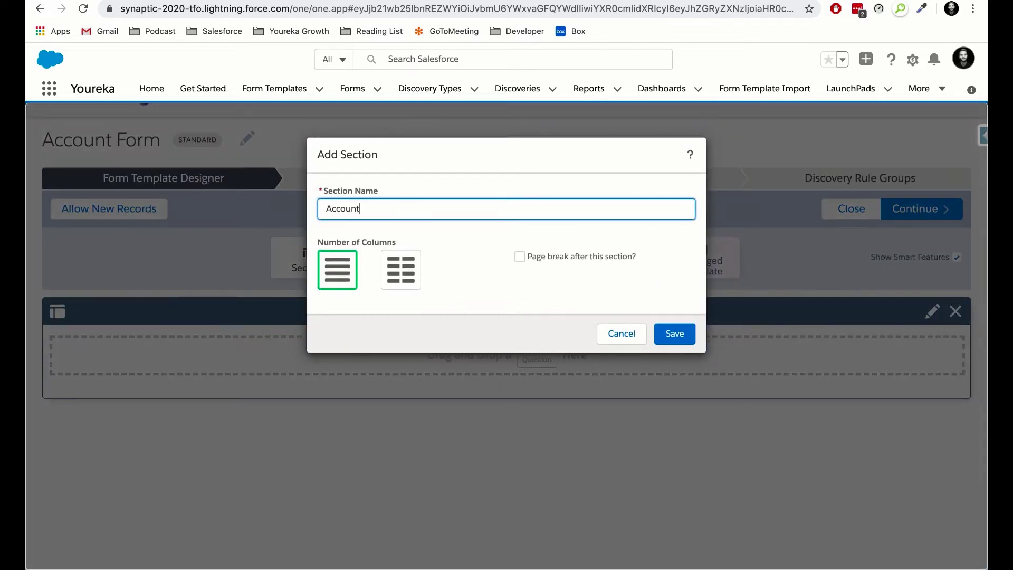
type(" Information")
left_click(675, 333)
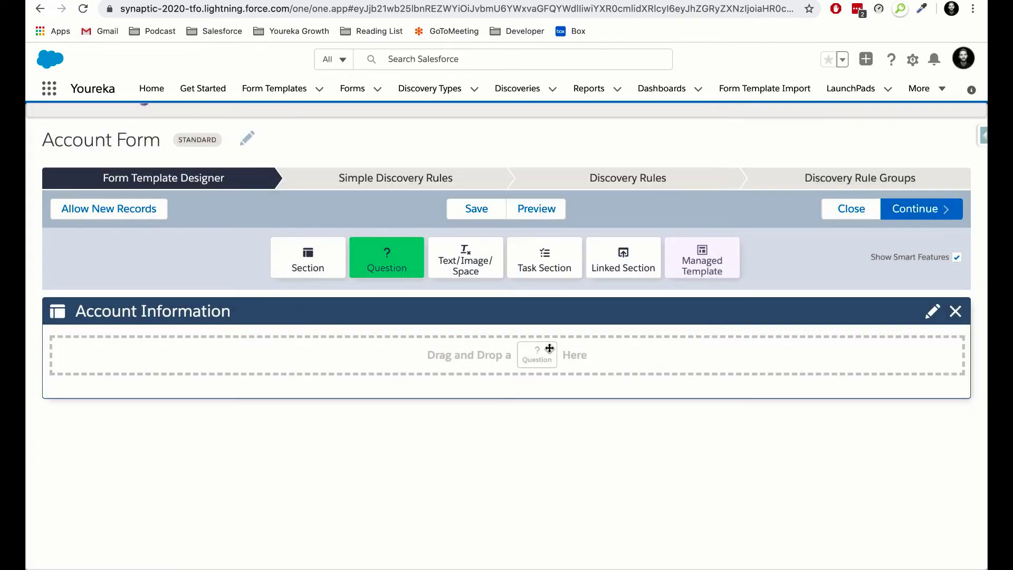
Add a question to the Account Information section with the question text "Account Name".
scroll(412, 404, "down", 1)
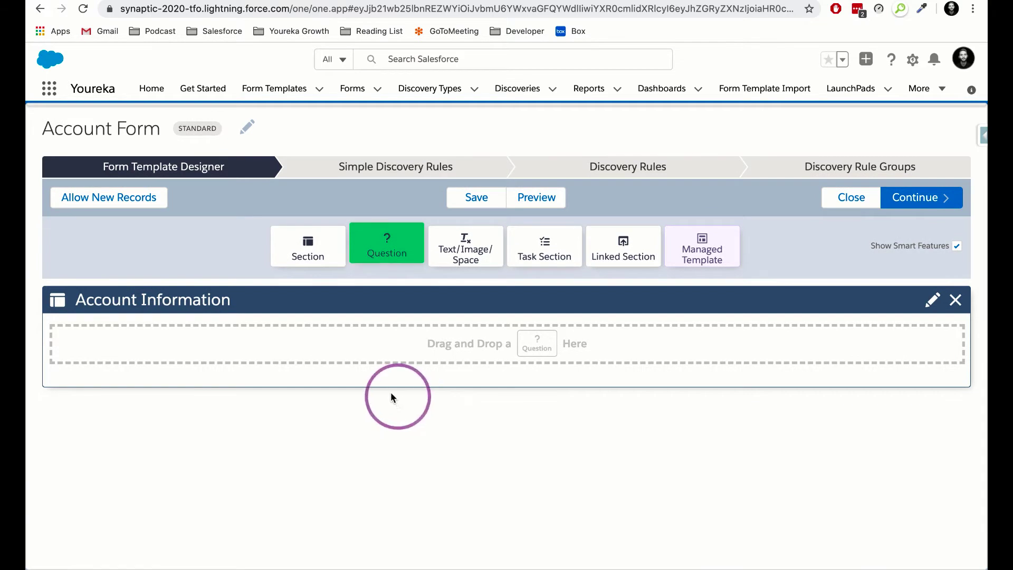
left_click_drag(414, 256, 401, 301)
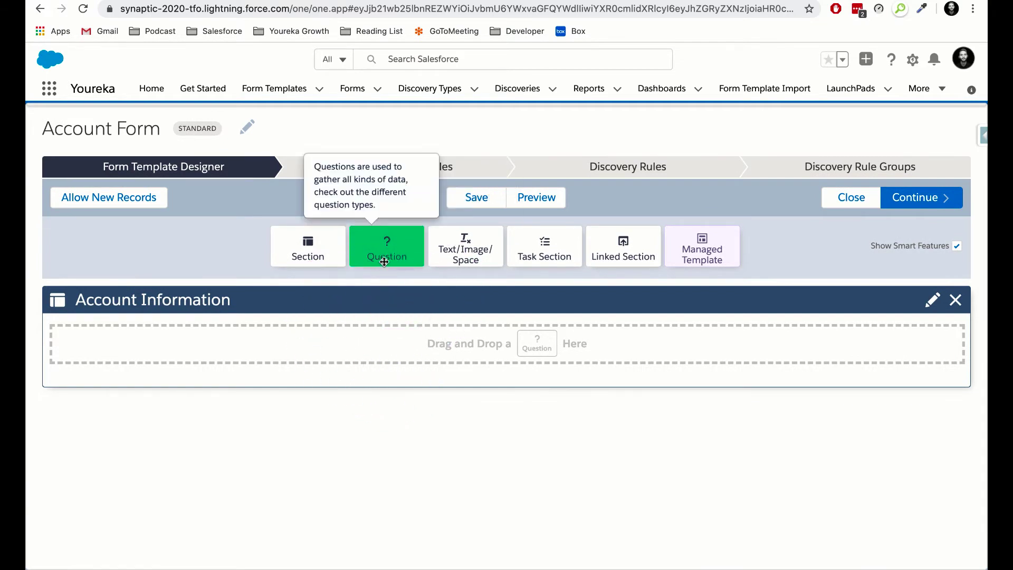
left_click_drag(385, 252, 331, 332)
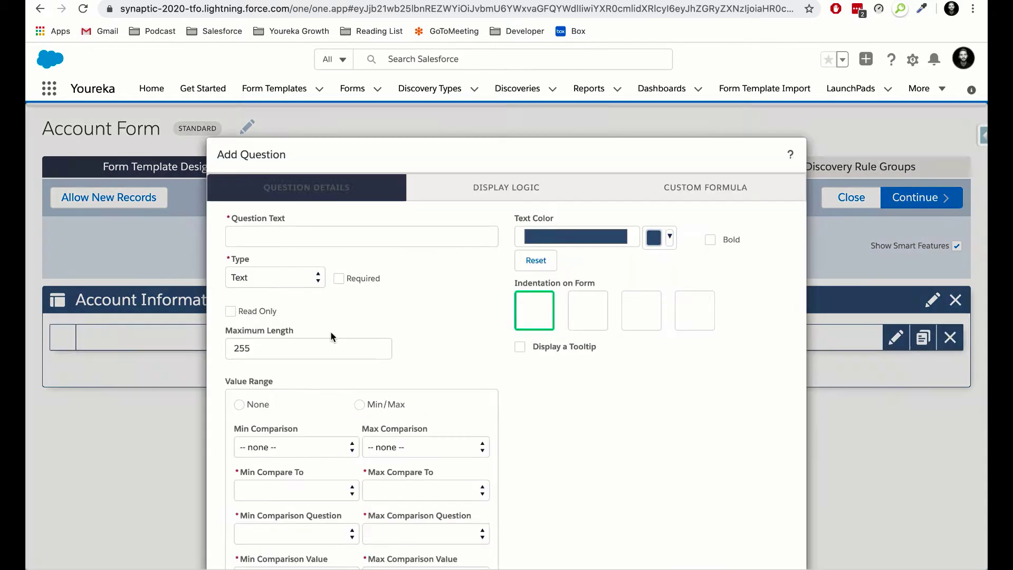
type("Ac")
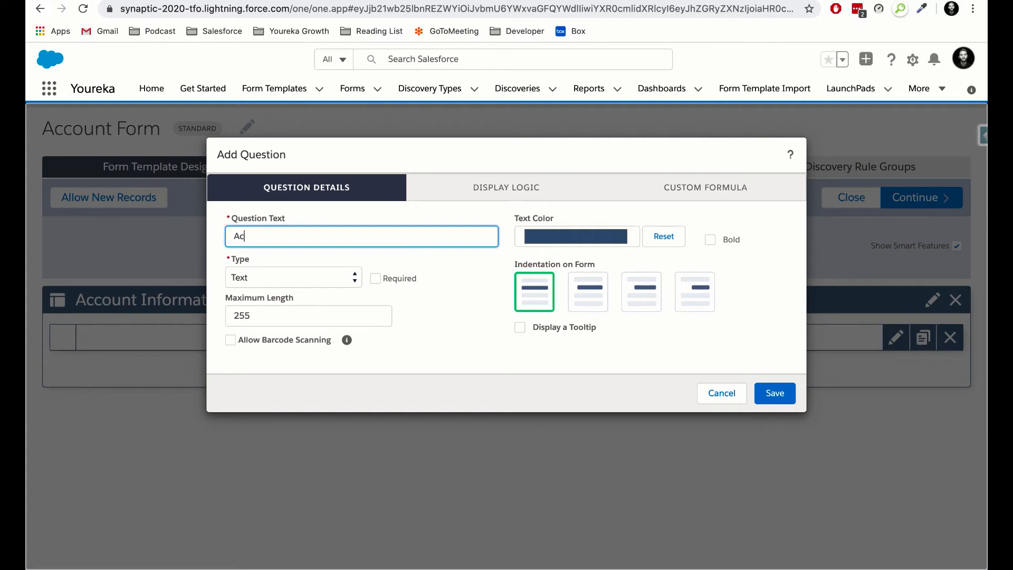
type("count Name")
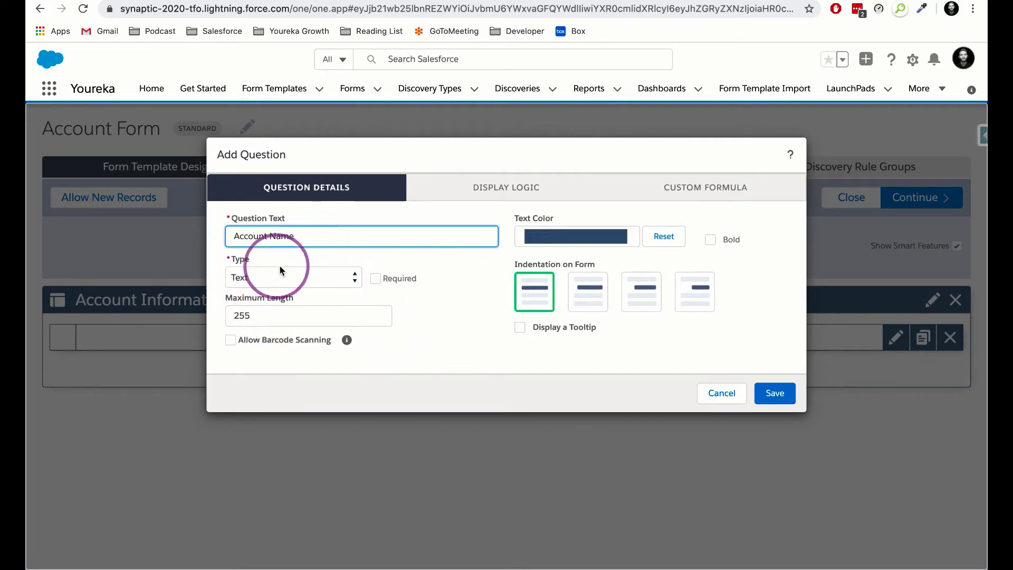
Make the question a Field Link to the Account Name field through the disco__Form_Account__c lookup and save it.
left_click(317, 280)
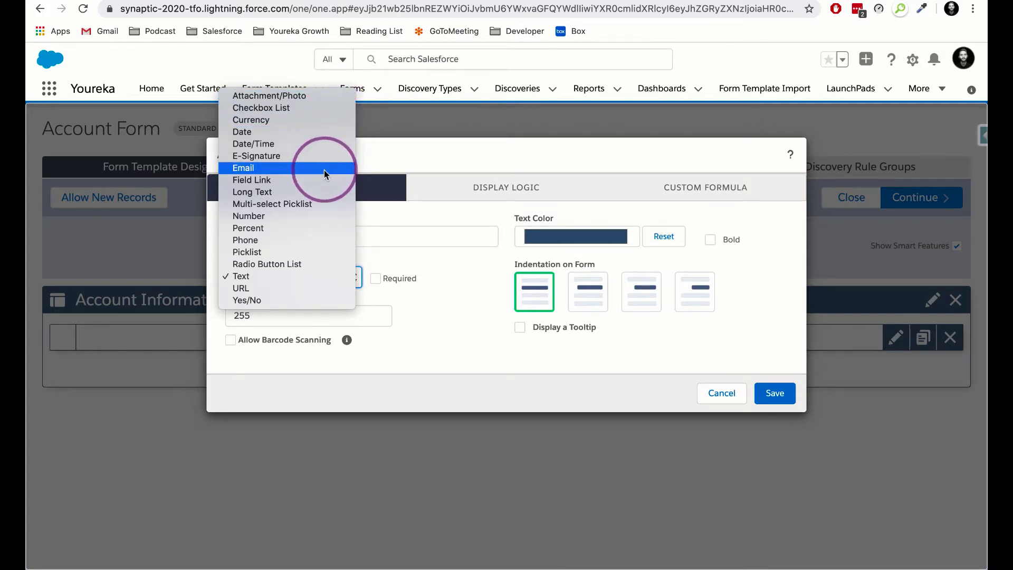
left_click(266, 180)
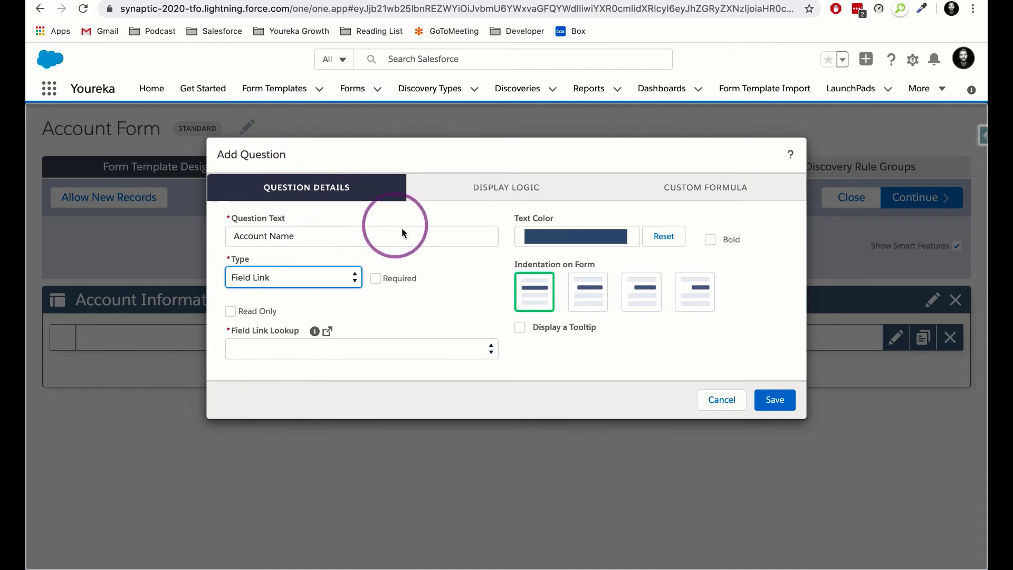
left_click(297, 349)
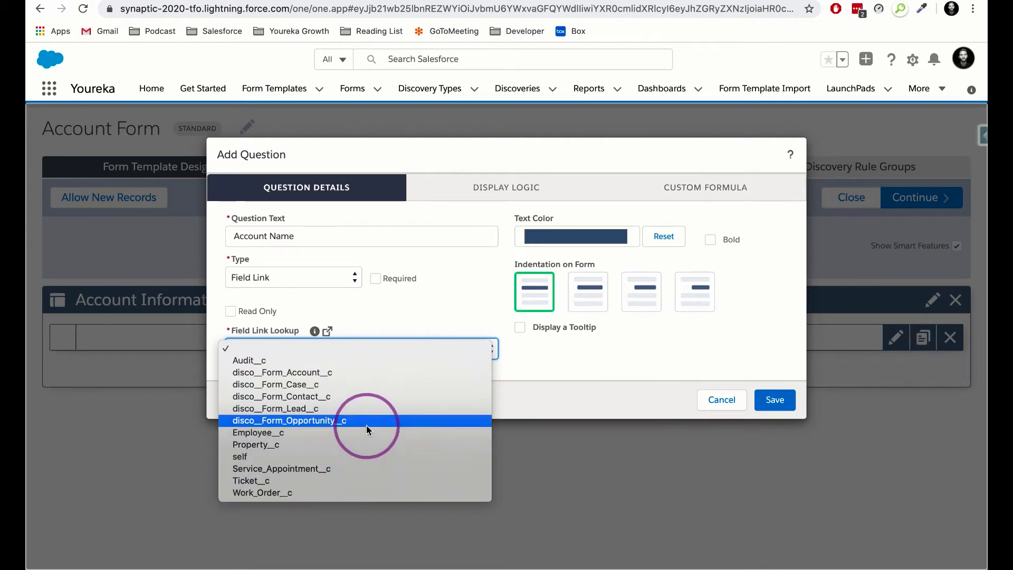
left_click(357, 374)
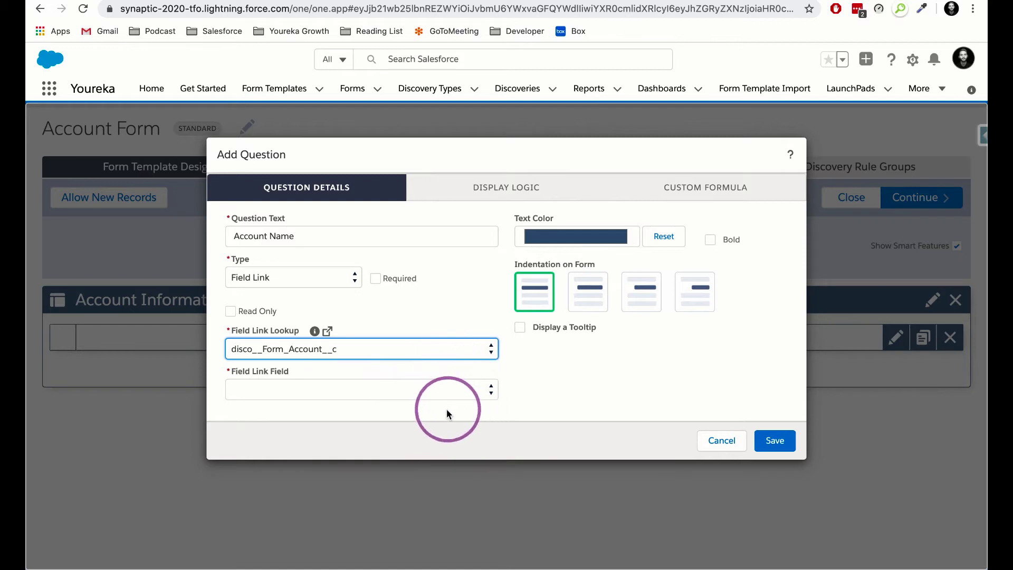
left_click(416, 390)
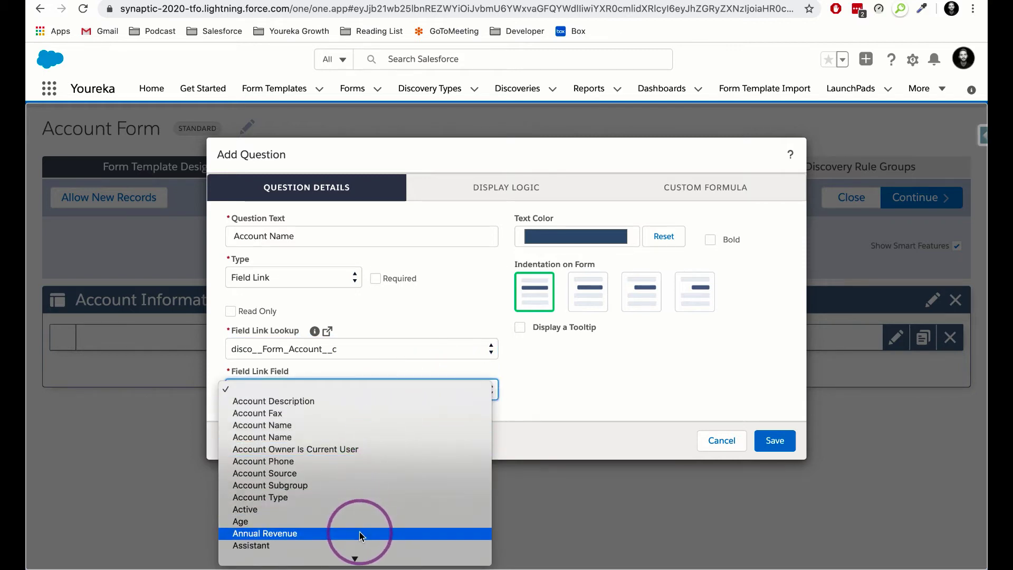
left_click(355, 426)
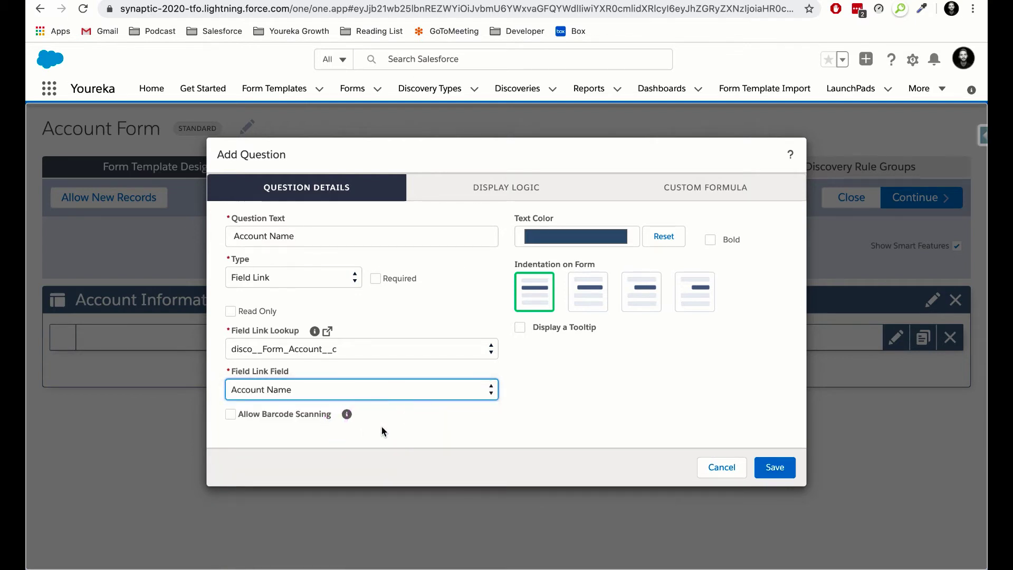
left_click(771, 466)
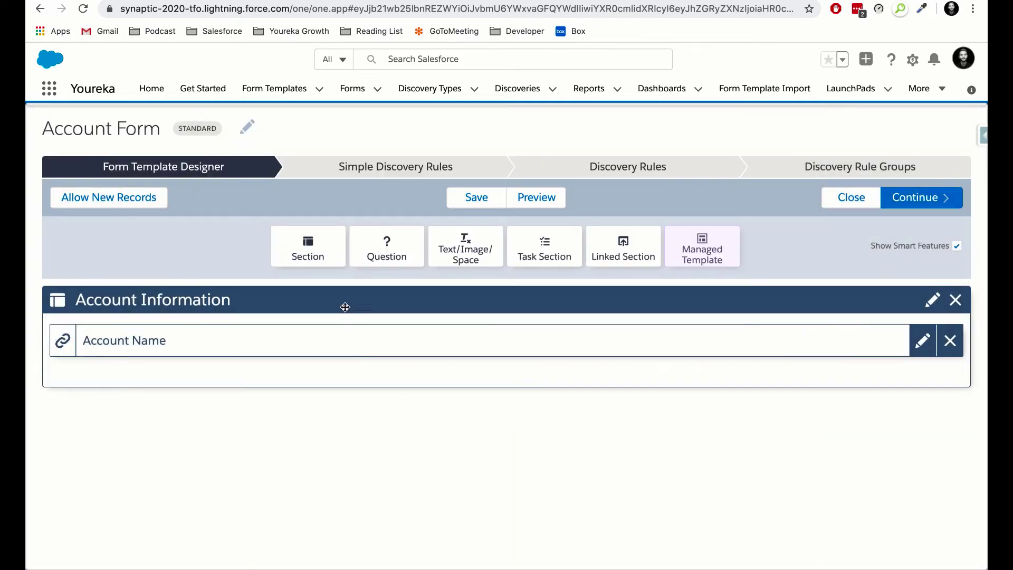
Add a Text question named "Example Question #1" below Account Name and save it.
left_click_drag(381, 248, 419, 411)
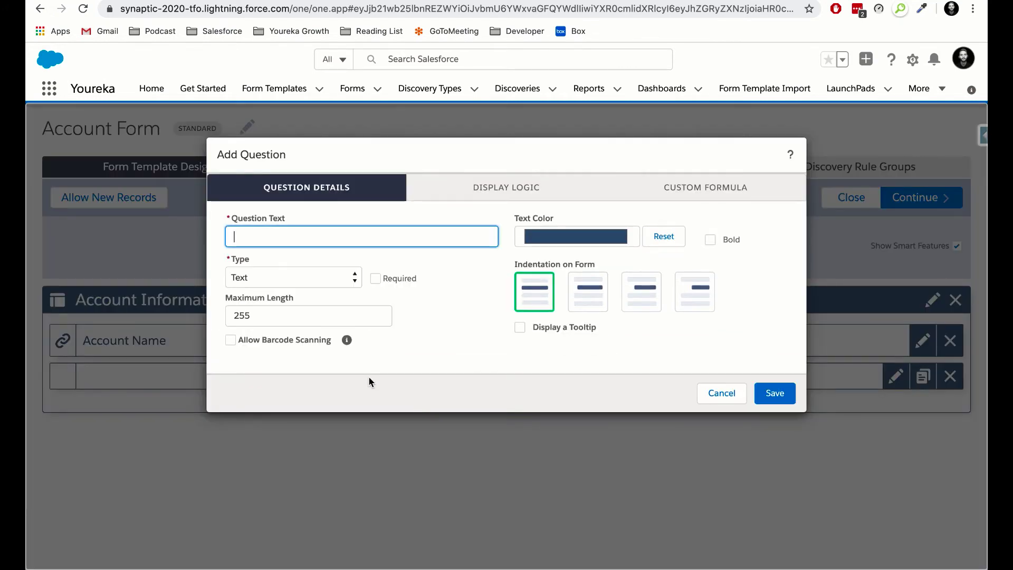
type("Example Question ")
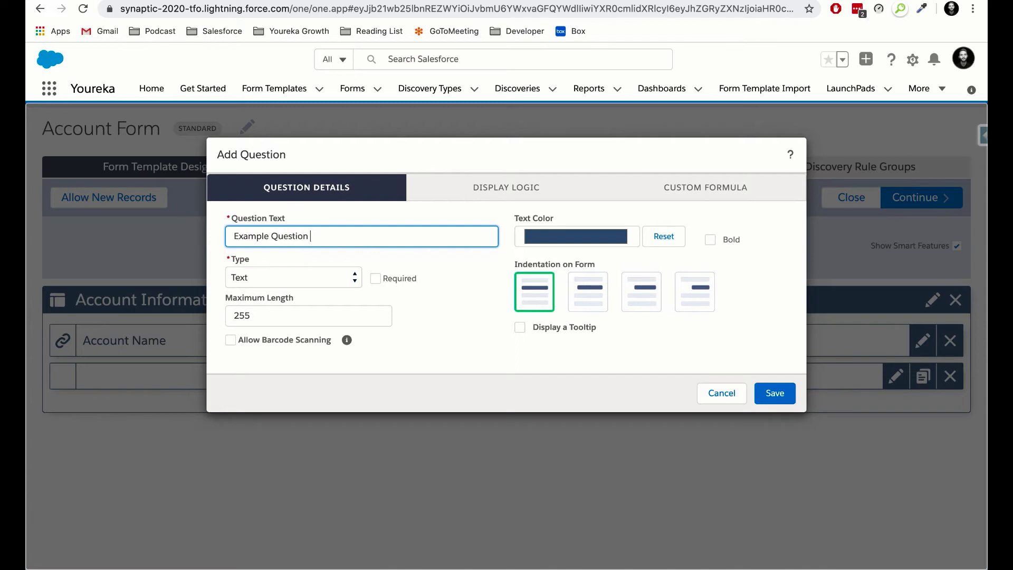
type("#1")
left_click(775, 393)
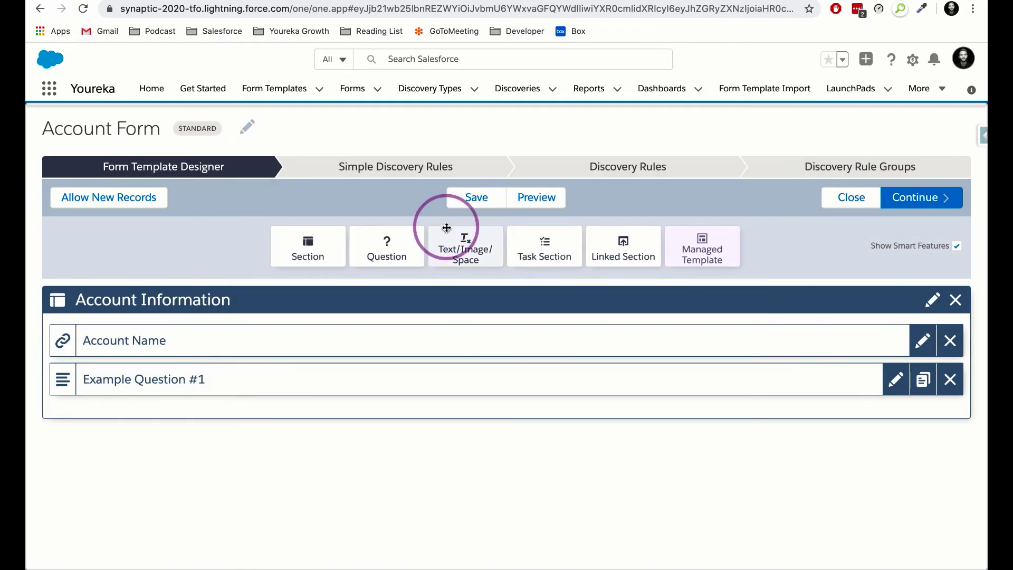
Save and close the Account Form template in the designer and publish it.
left_click(477, 196)
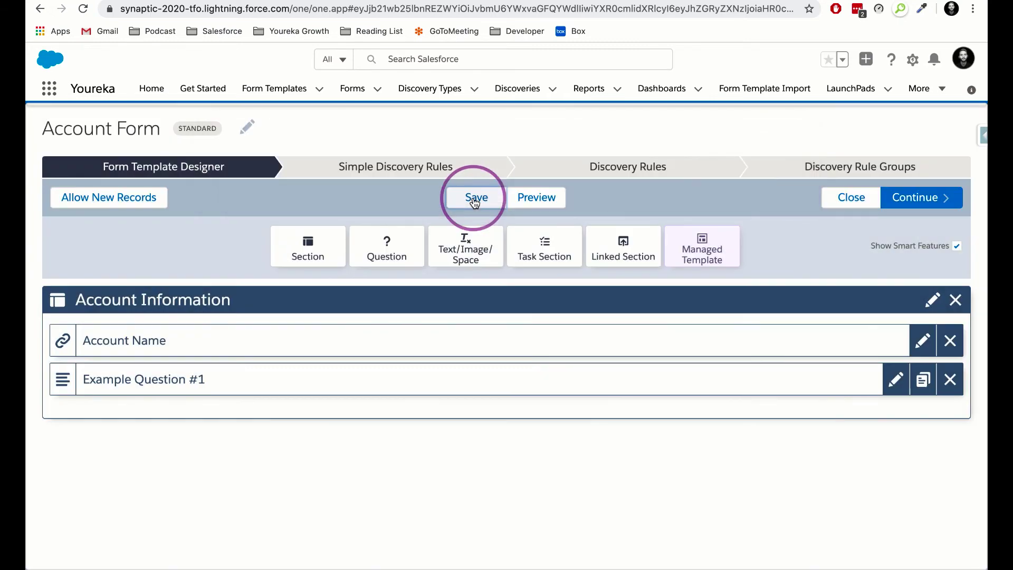
left_click(836, 203)
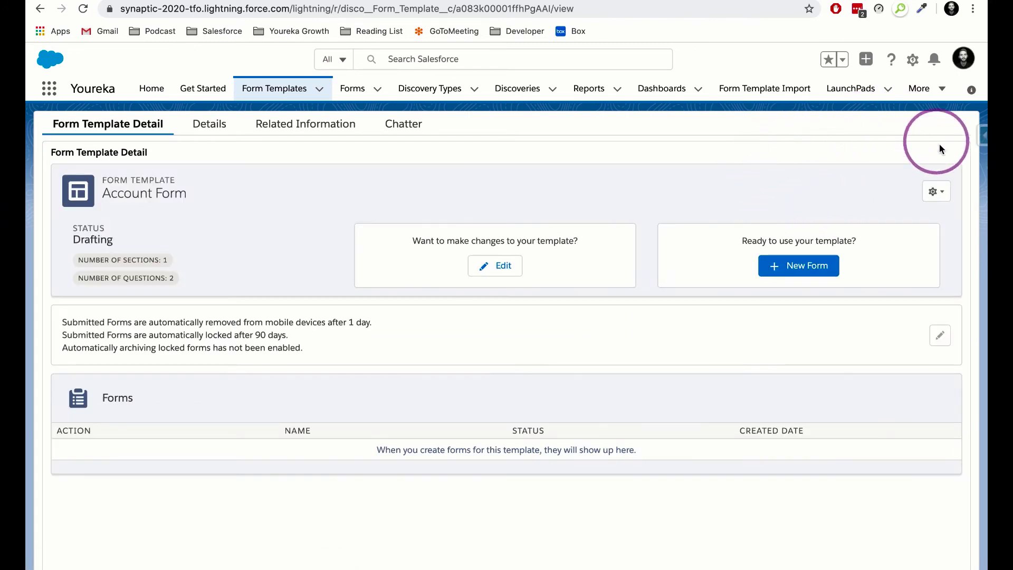
left_click(932, 191)
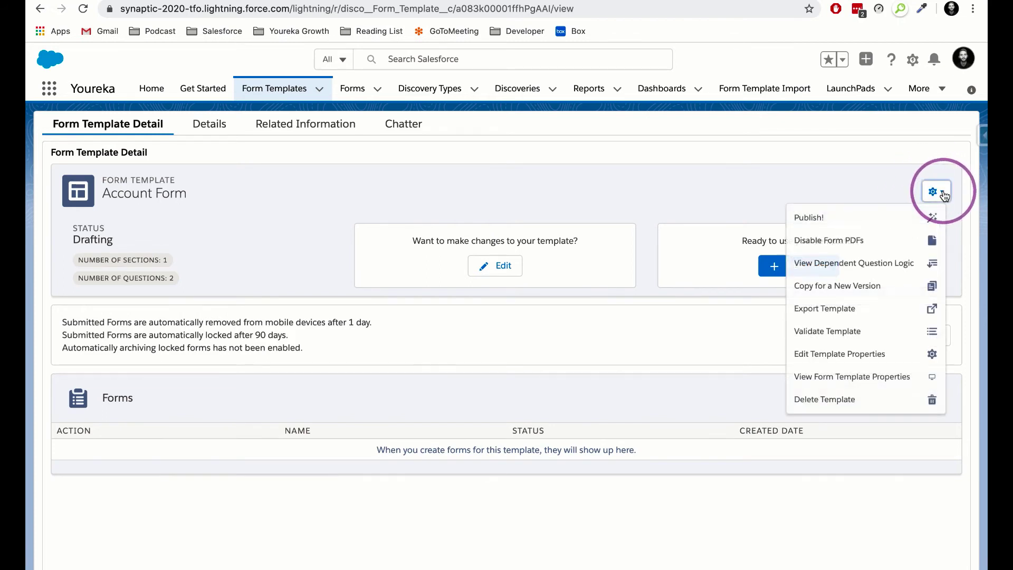
left_click(821, 219)
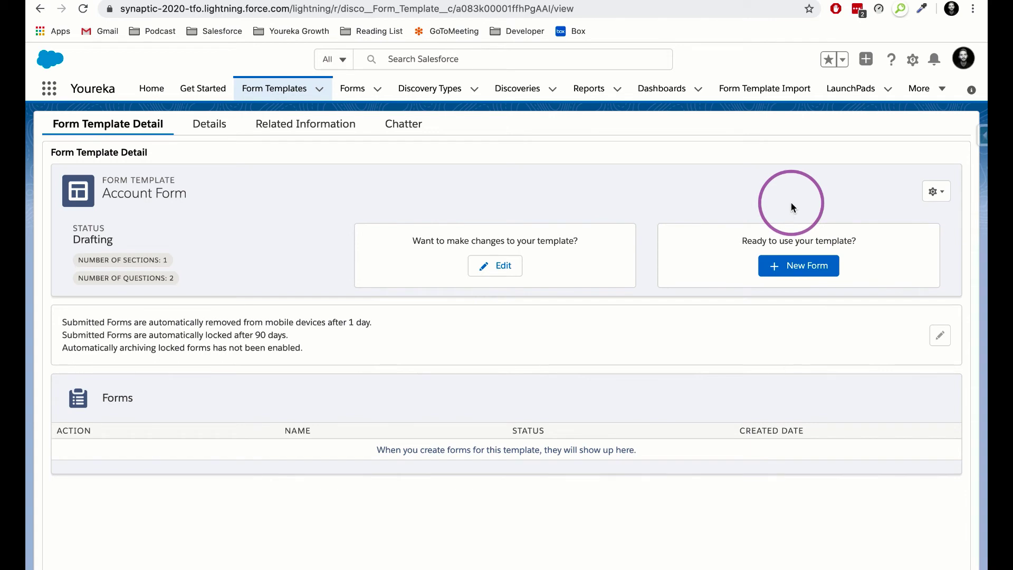
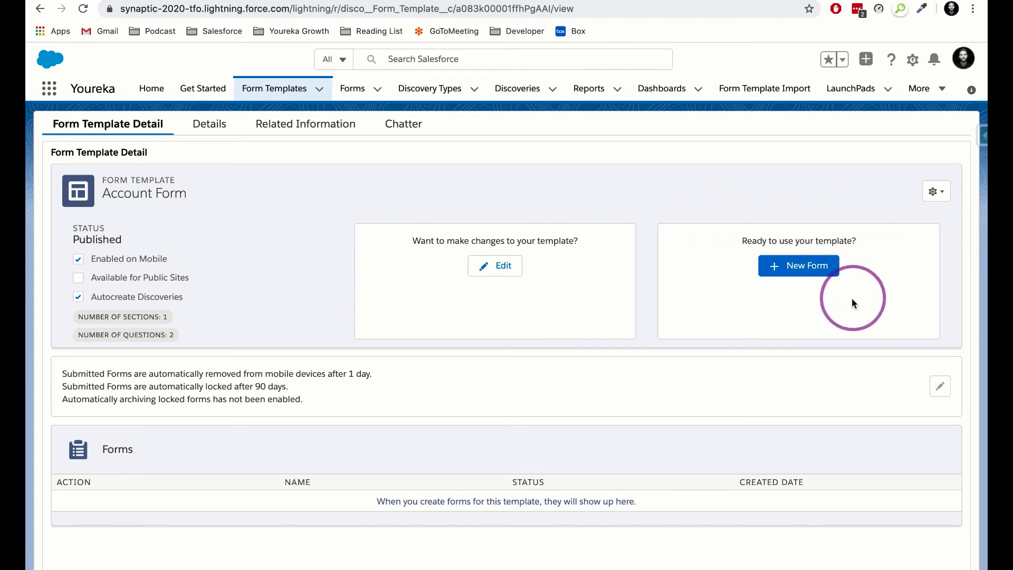
Create a new form from the template with Mcclure Products as the form account and open it for completion.
left_click(807, 267)
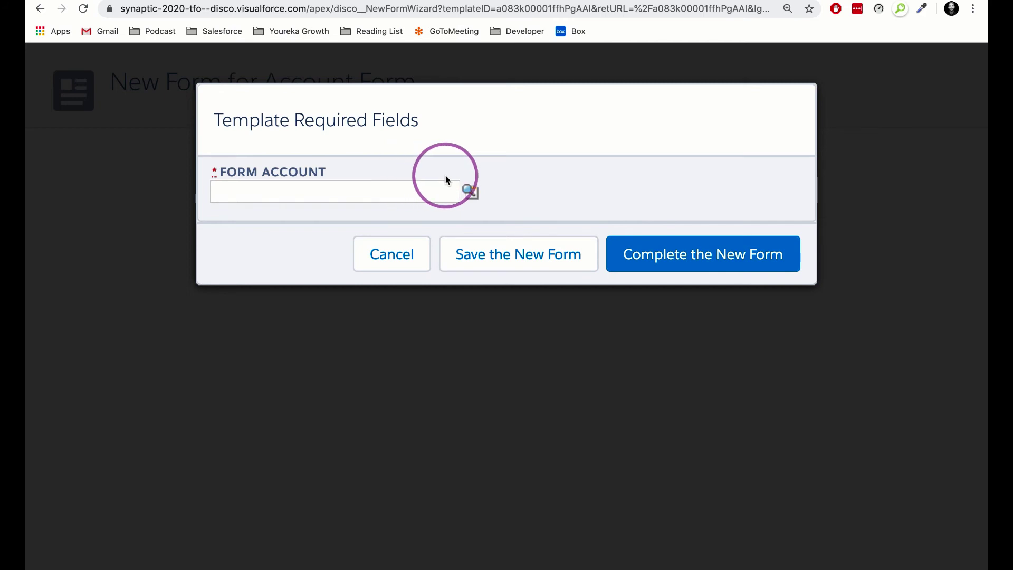
left_click(470, 192)
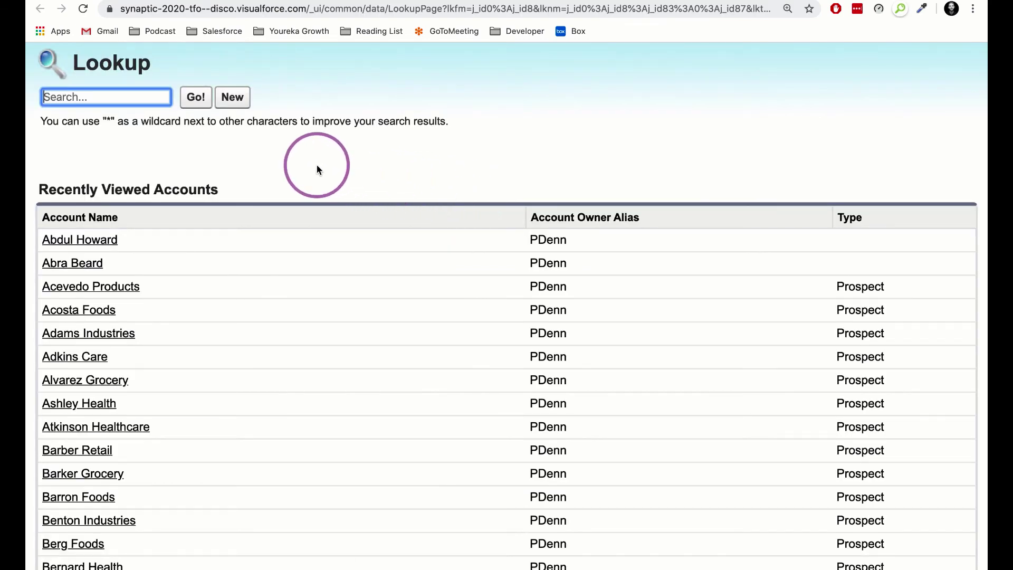
type("Mcclure")
key("Return")
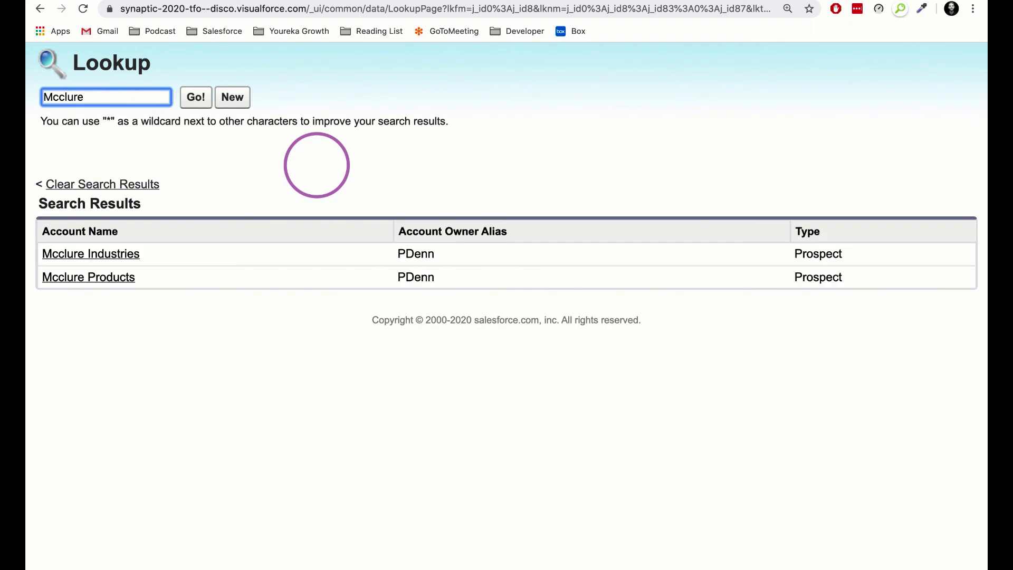
left_click(83, 279)
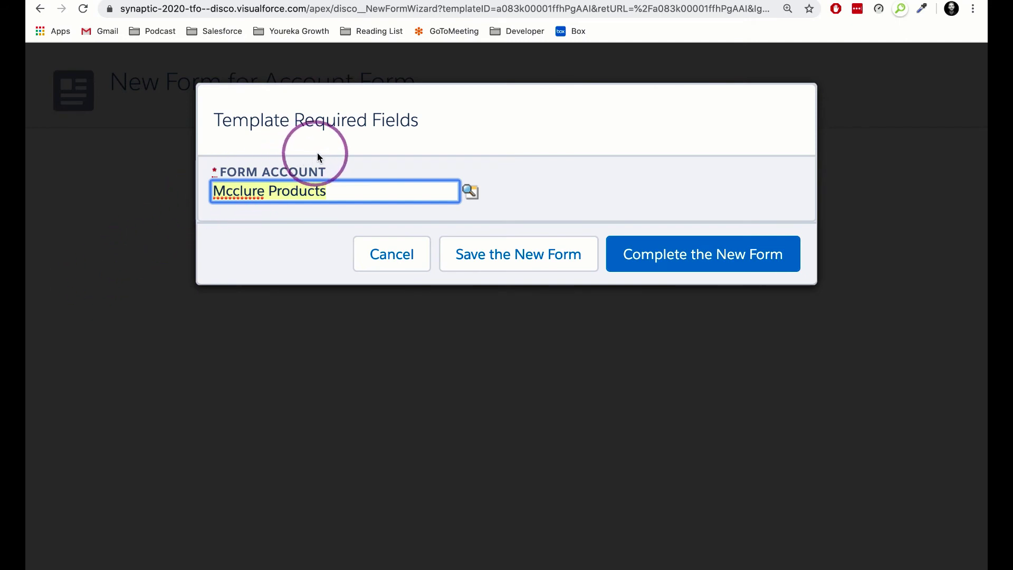
left_click(713, 260)
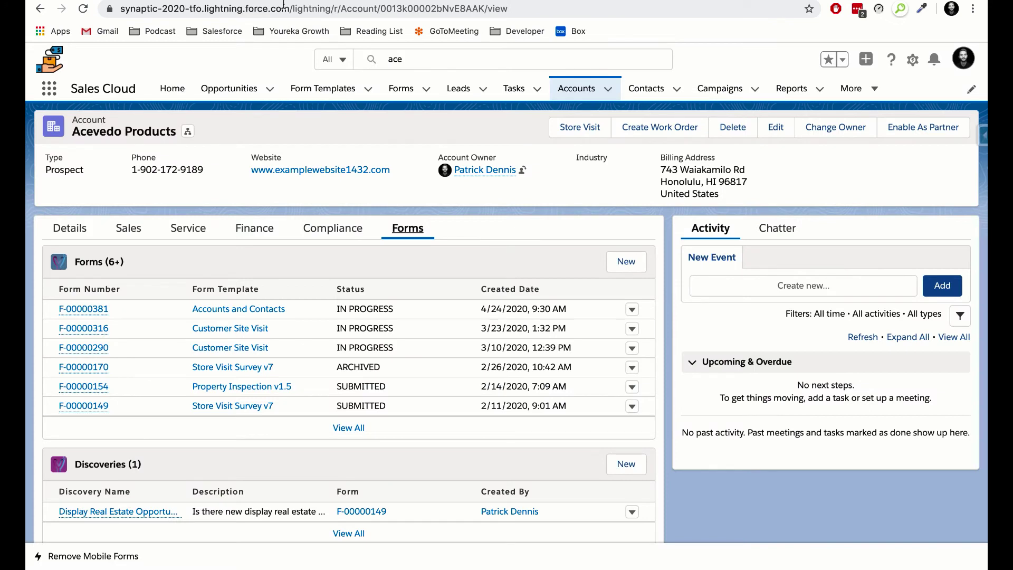
Switch to the Sales Cloud account page, search Salesforce for "mcclure" and open a matching account record.
left_click(401, 59)
type("mc")
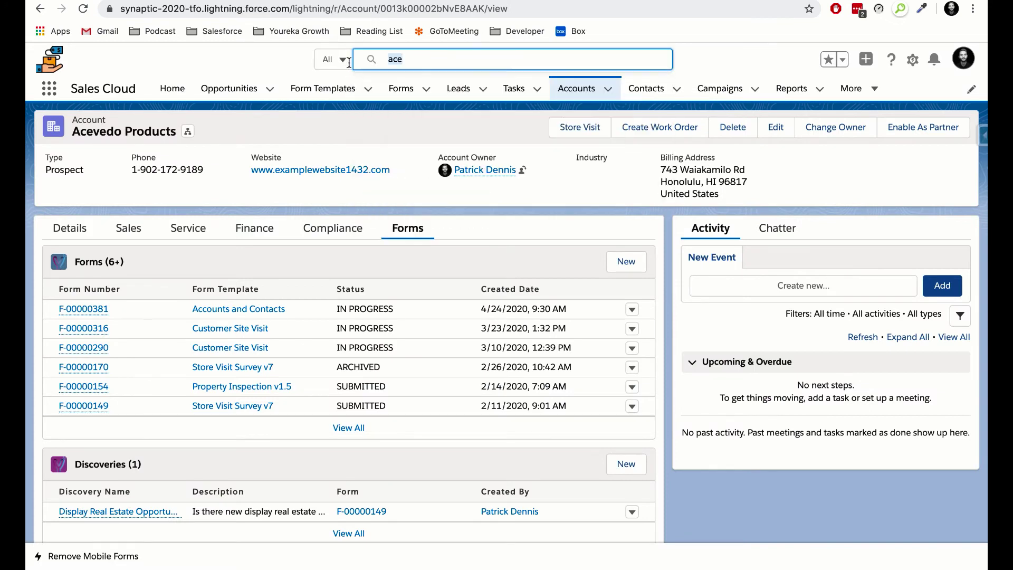
type("clure")
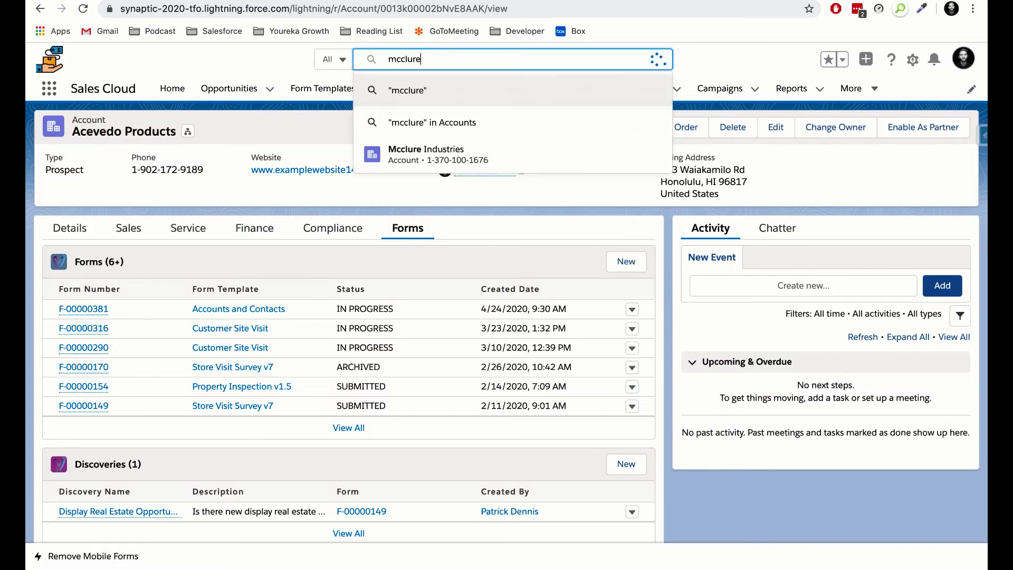
key("Down")
key("Down")
key("Down")
key("Down")
key("Down")
key("Return")
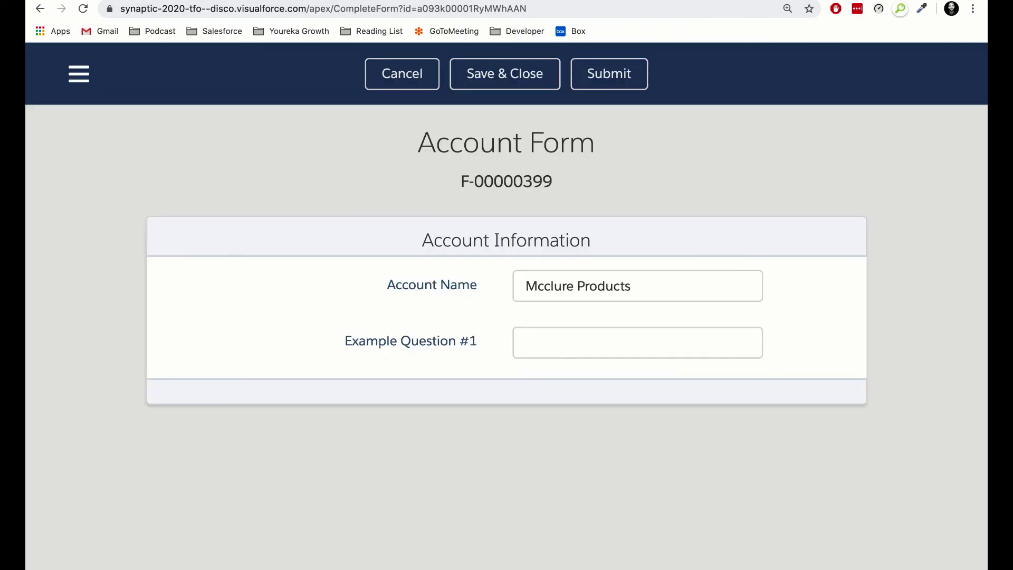
Change the form's Account Name to "Smiths Products", answer Example Question #1 with "Example Answer #1" and submit the form.
left_click(649, 286)
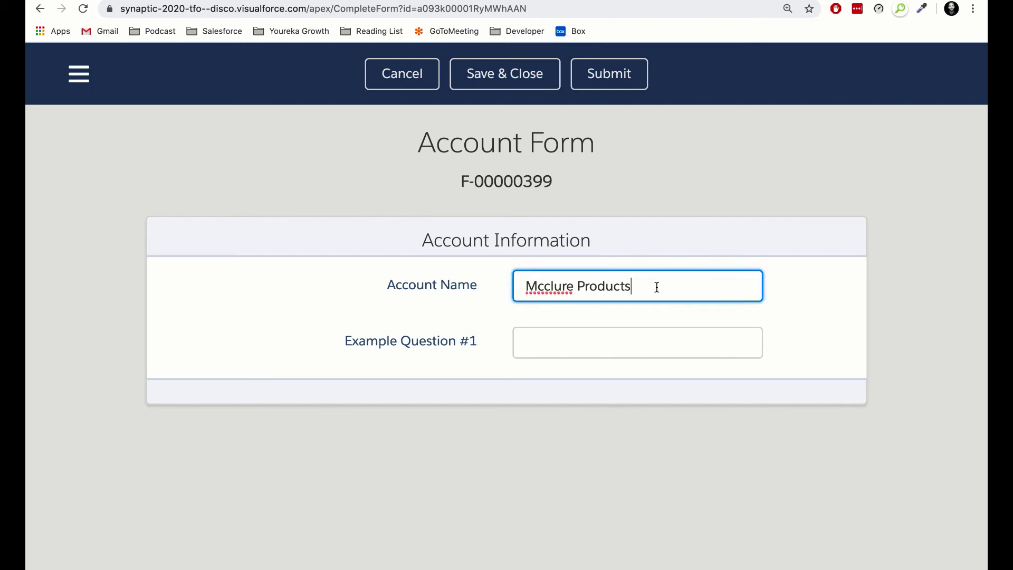
left_click_drag(574, 286, 515, 285)
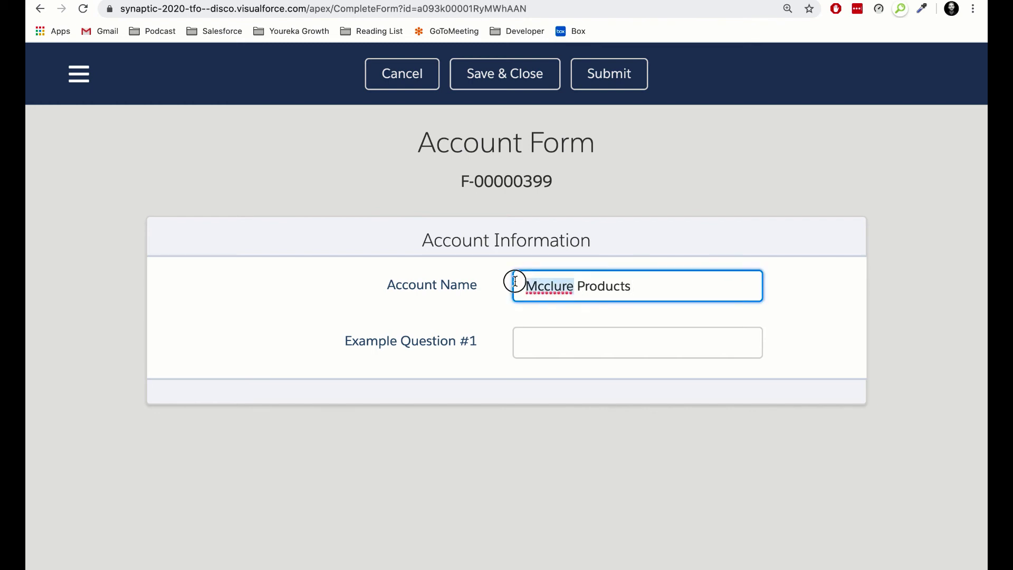
type("Smiths")
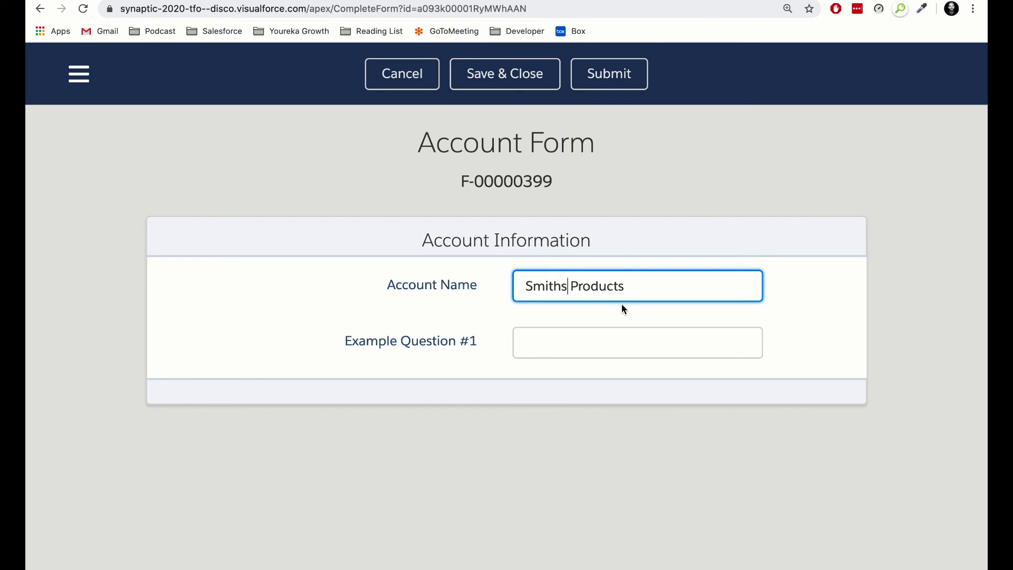
left_click(586, 340)
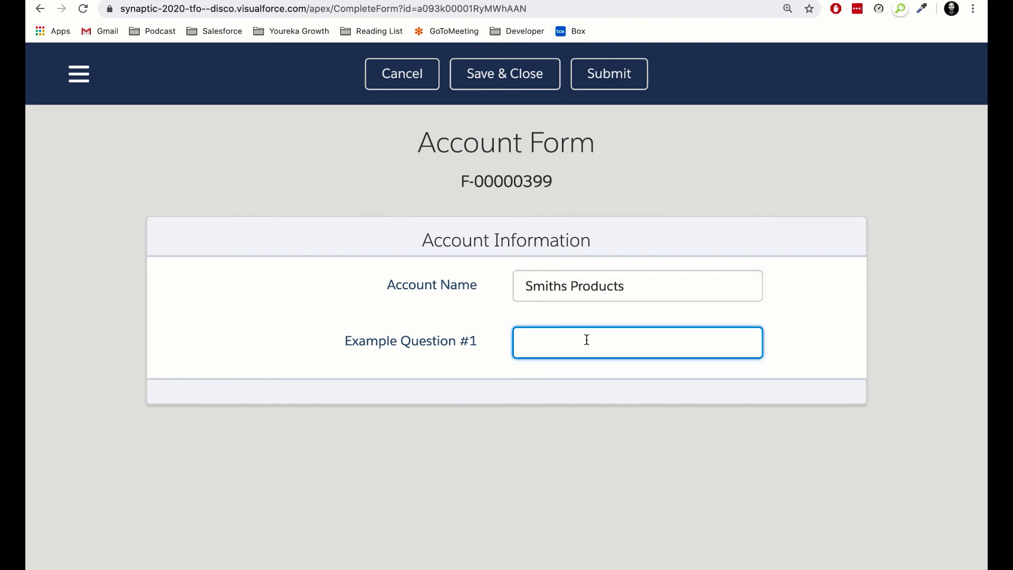
type("Example Answer #1")
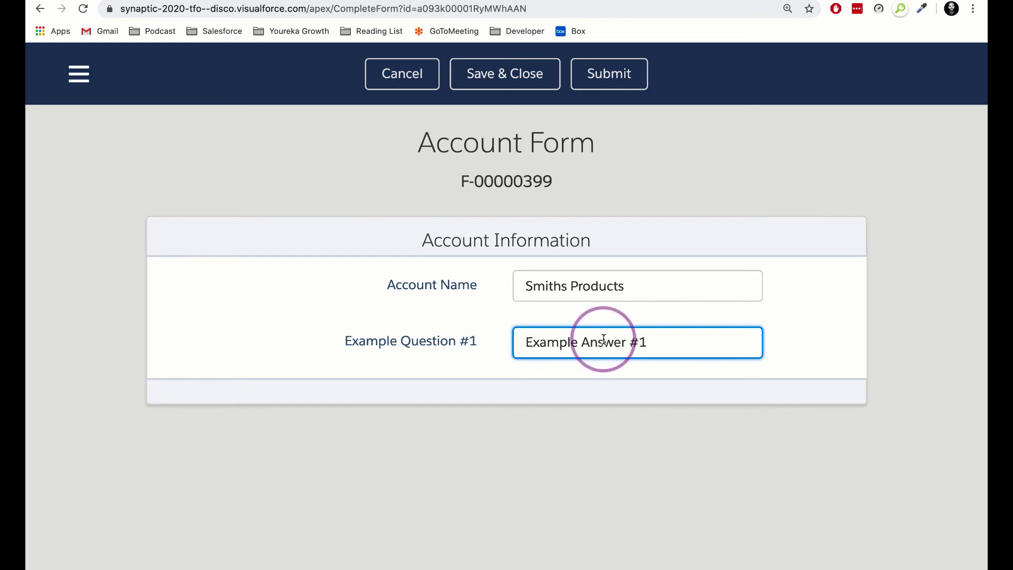
left_click(593, 78)
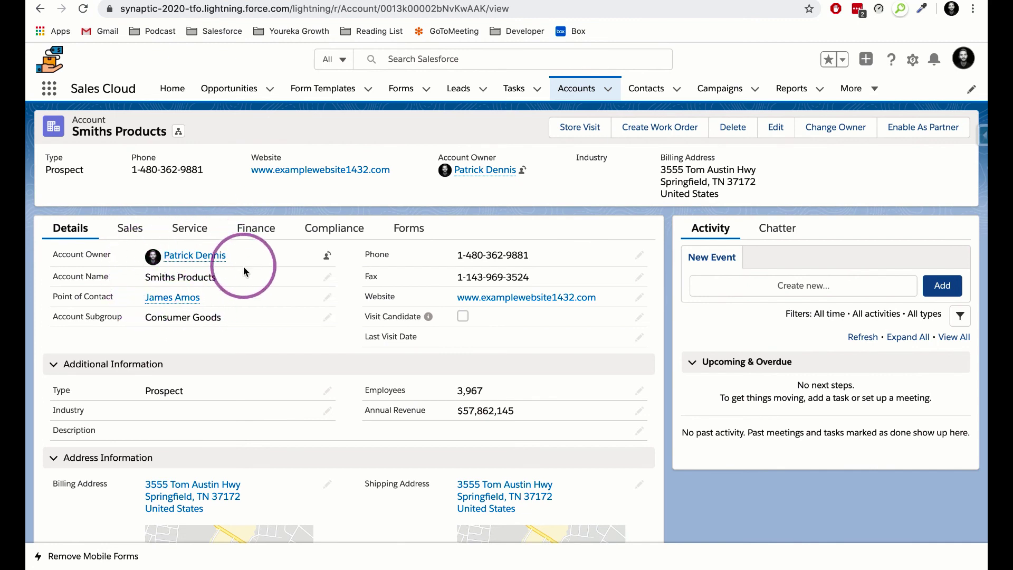
Open the submitted Account Form from the Smiths Products account's related forms and review its answers.
mouse_move(196, 297)
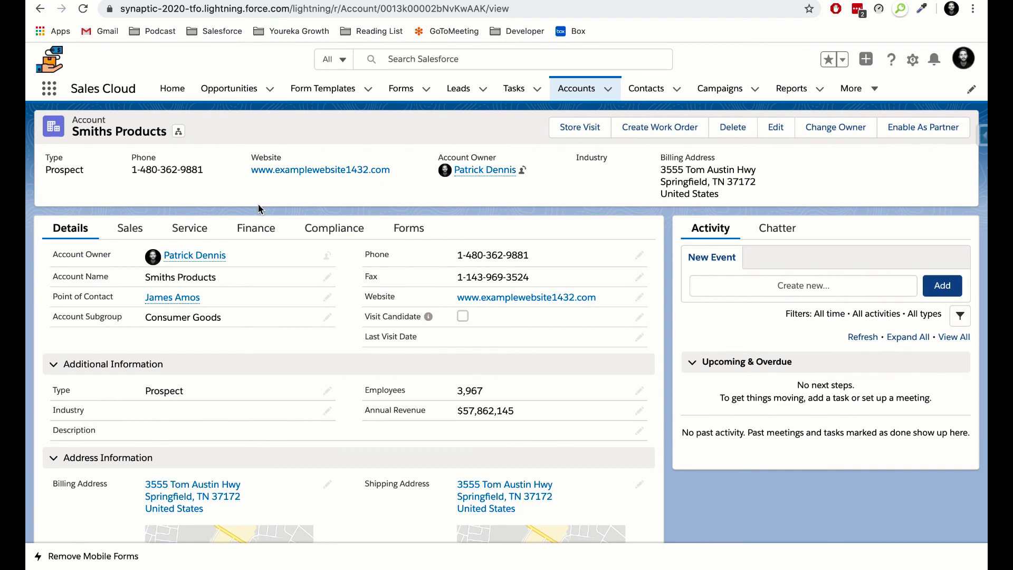
left_click(410, 232)
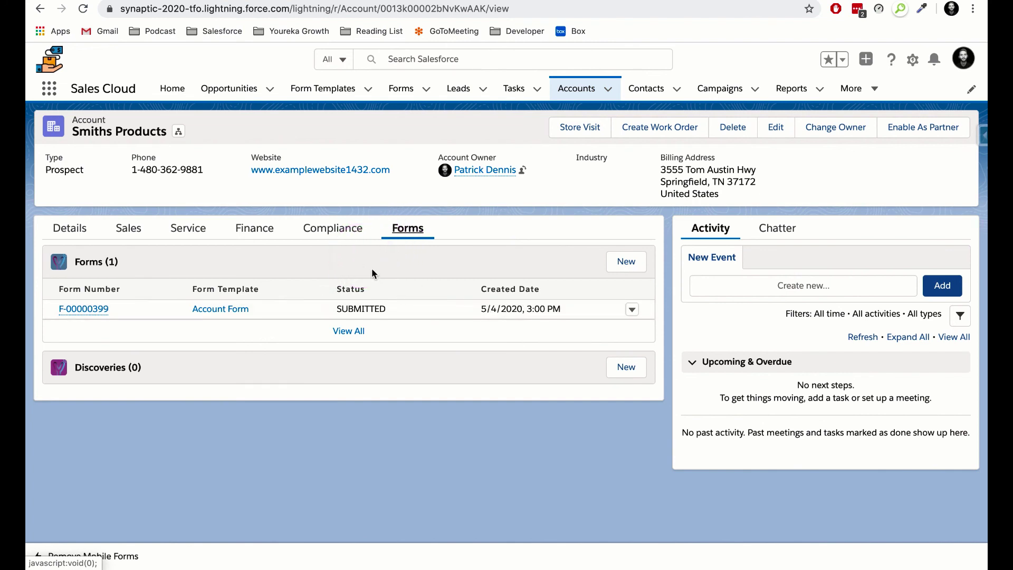
left_click(80, 308)
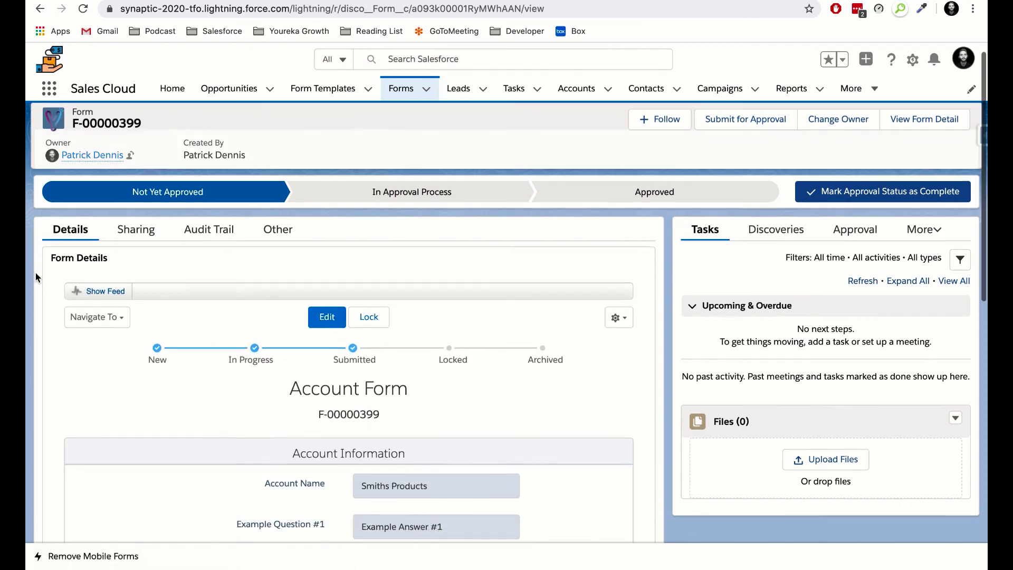
scroll(166, 438, "down", 3)
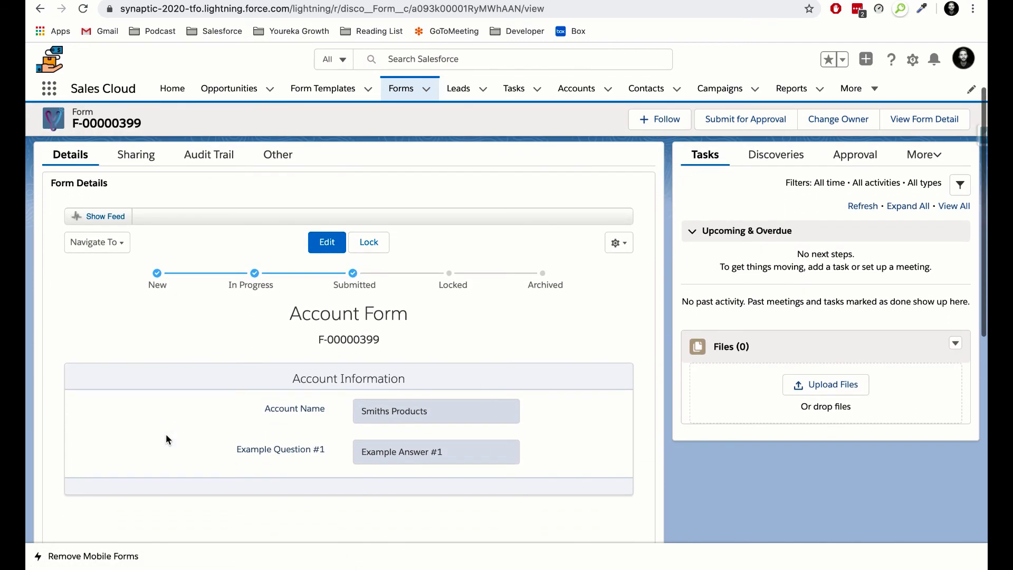
scroll(166, 438, "up", 2)
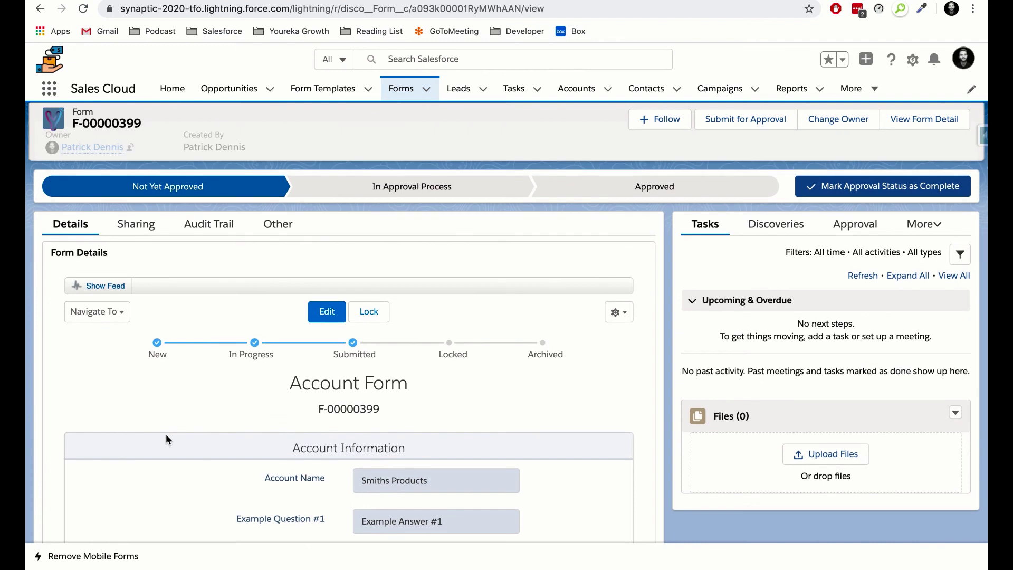
scroll(165, 439, "up", 1)
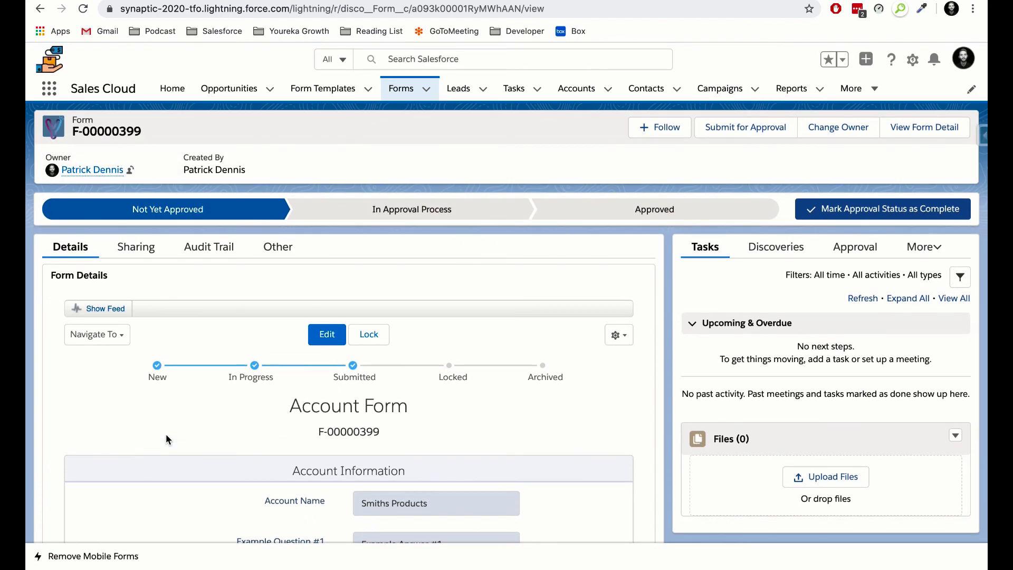